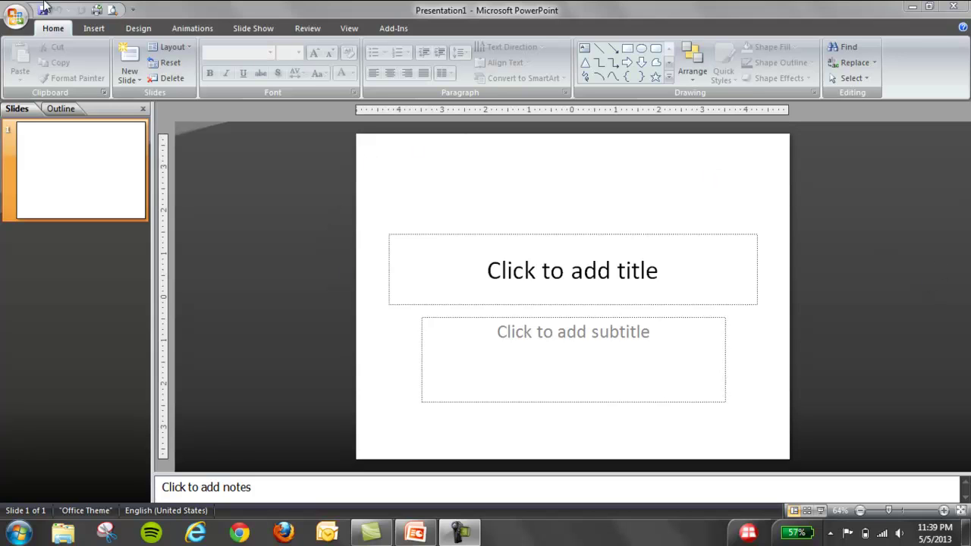
Step: Apply the Two Content layout to the slide and the Technic design theme to the presentation
click(184, 50)
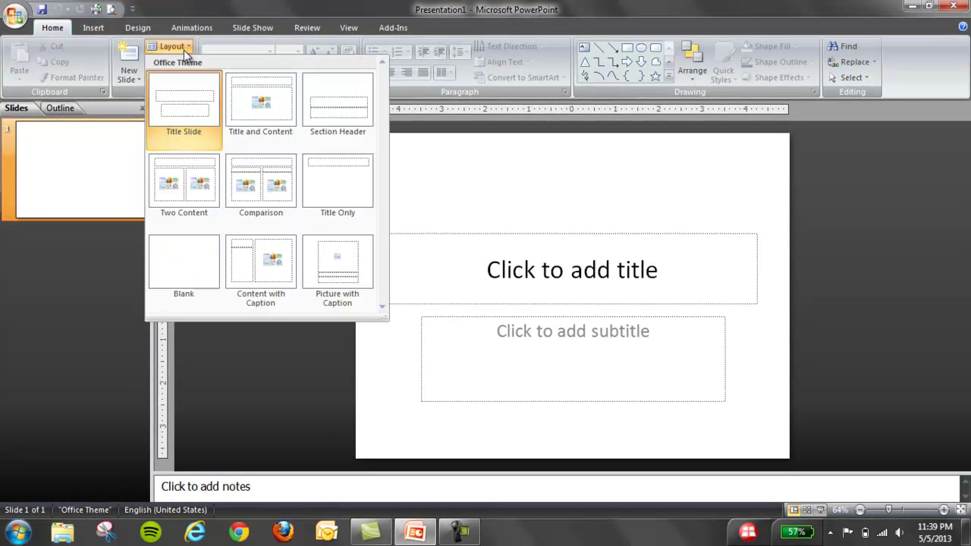
click(186, 191)
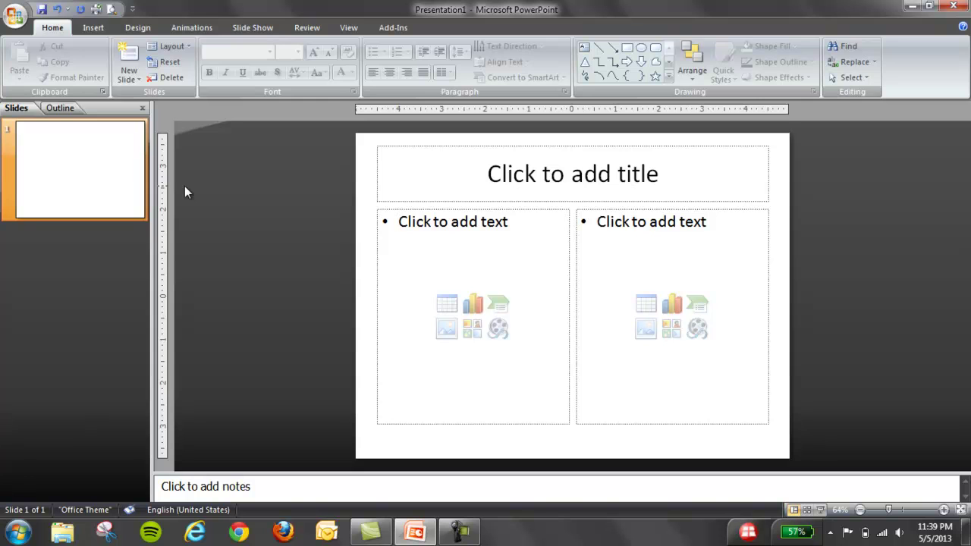
click(134, 28)
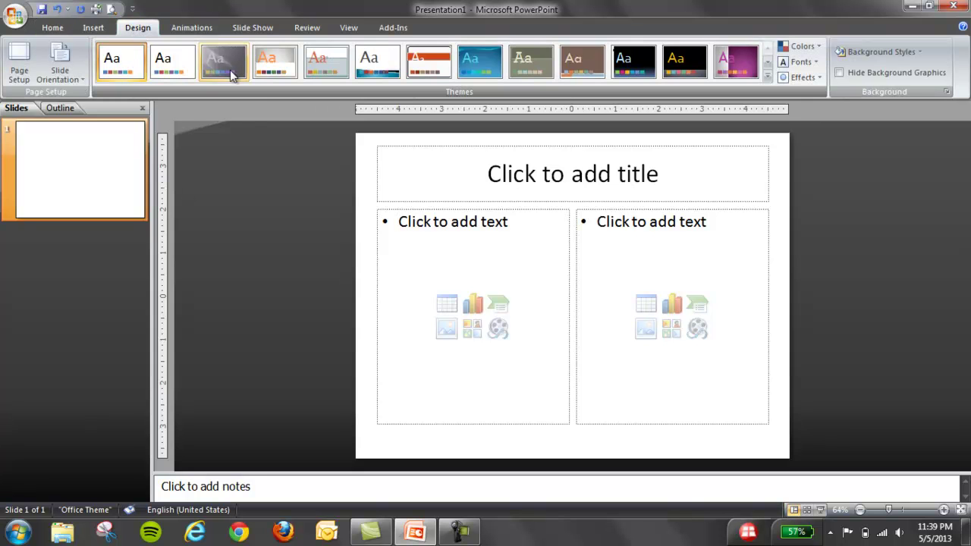
click(768, 78)
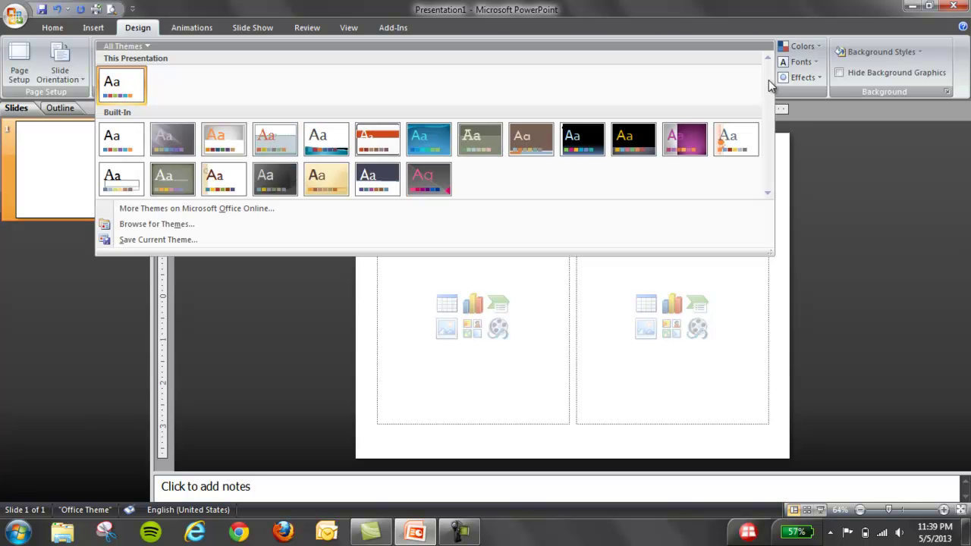
click(280, 172)
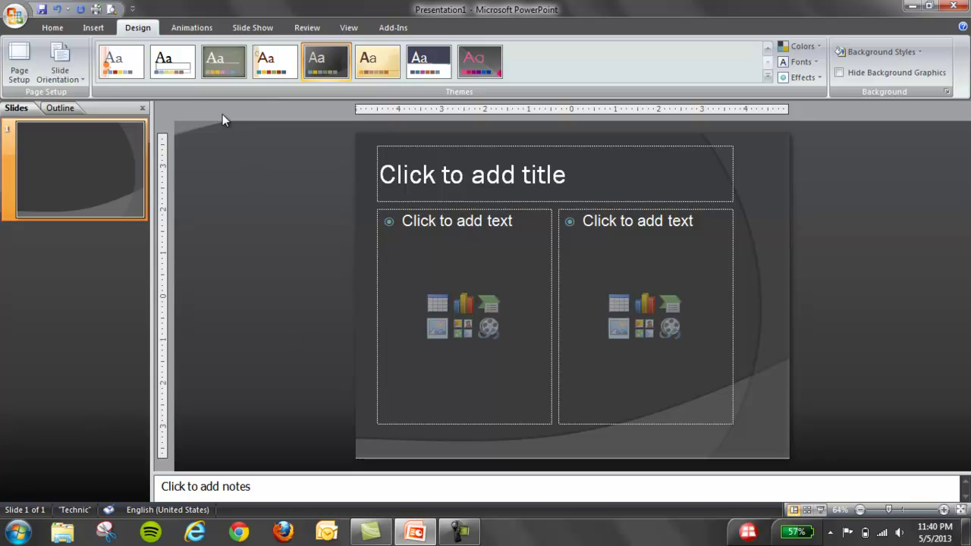
click(52, 28)
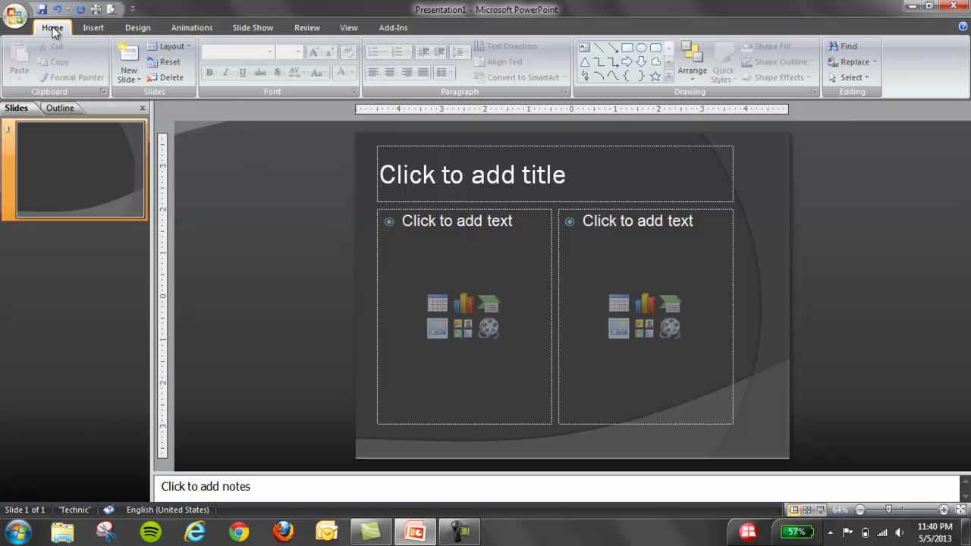
click(92, 28)
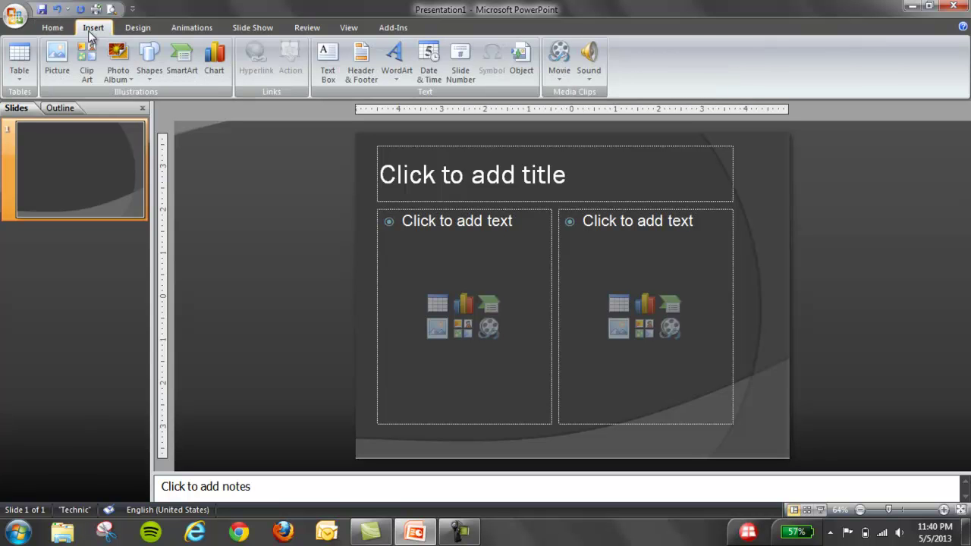
click(58, 61)
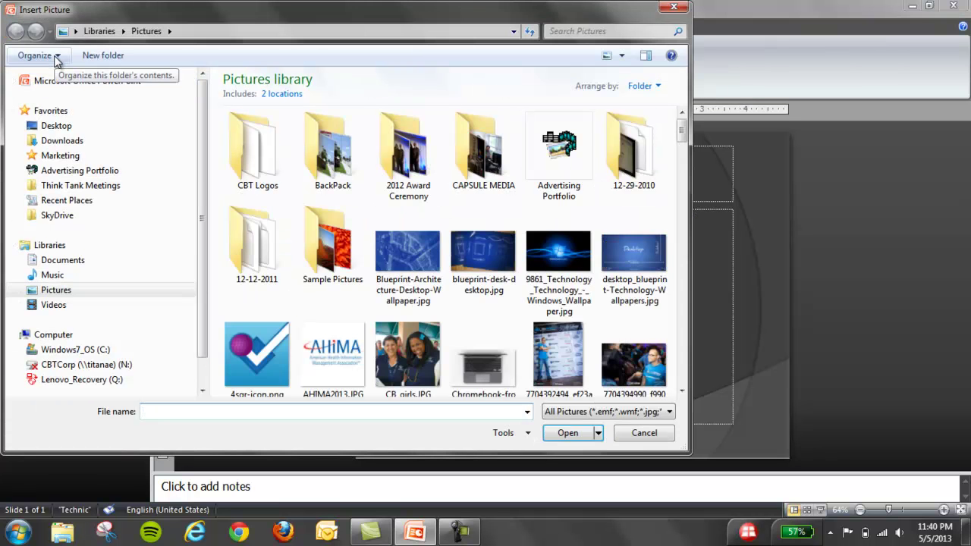
click(56, 126)
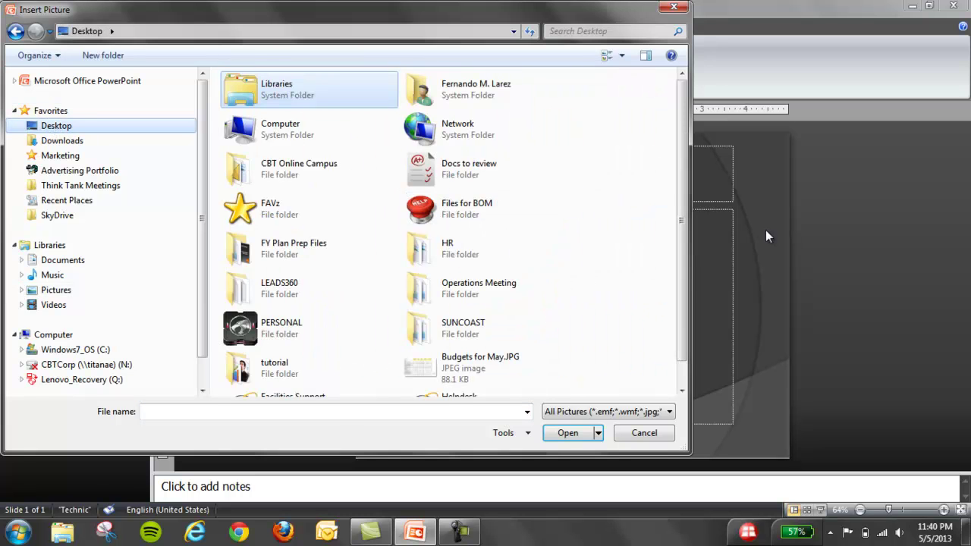
drag(683, 199, 685, 316)
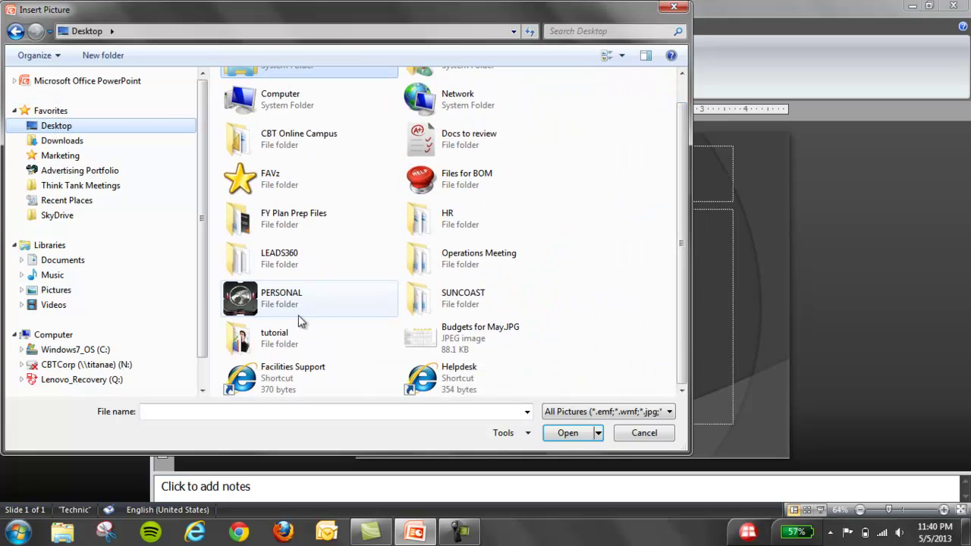
double_click(281, 347)
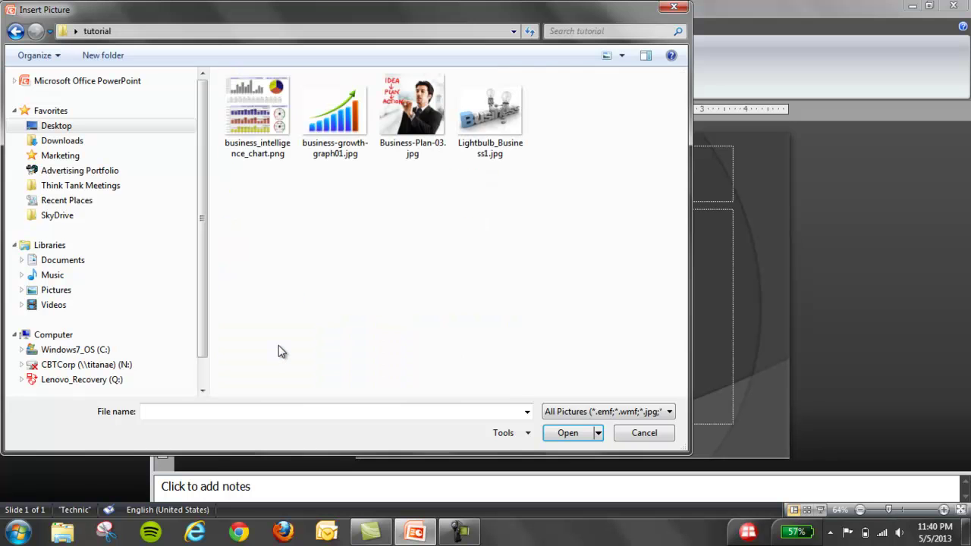
click(660, 433)
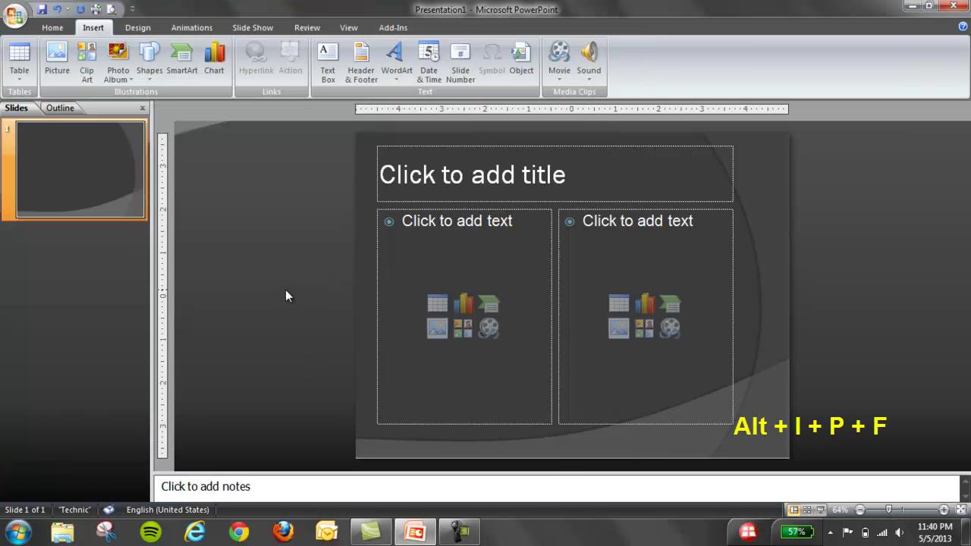
Step: Insert all four pictures from the tutorial folder together and set their width to 4 inches
key(alt)
key(i)
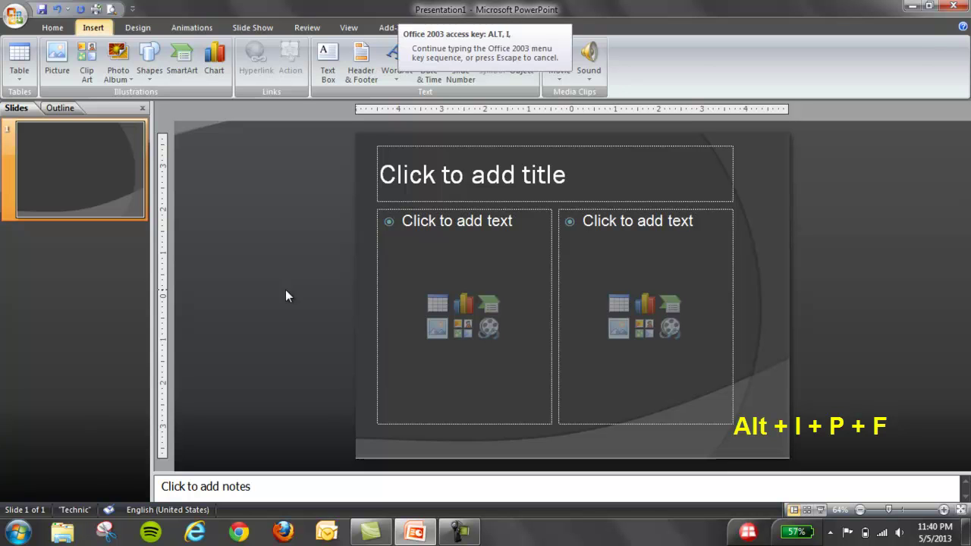
key(p)
key(f)
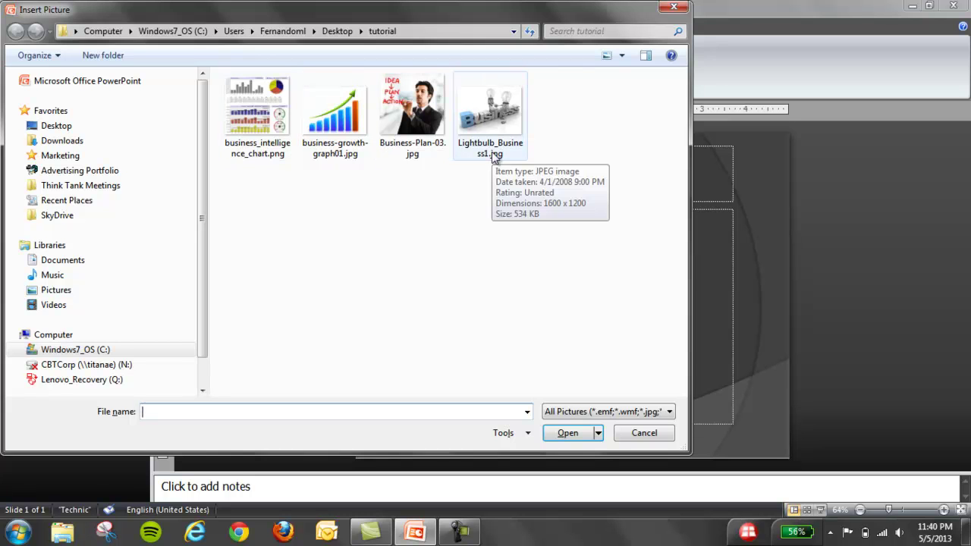
drag(560, 199, 184, 104)
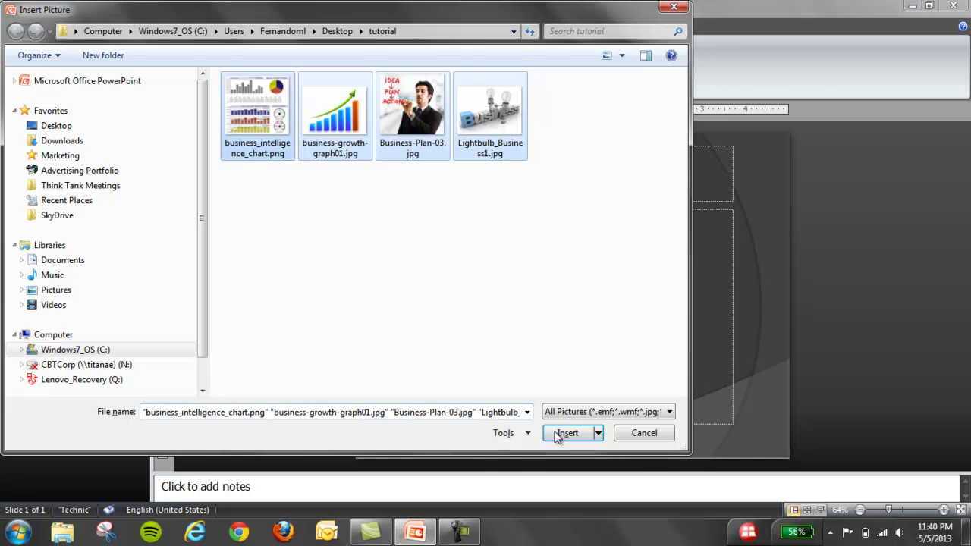
click(575, 438)
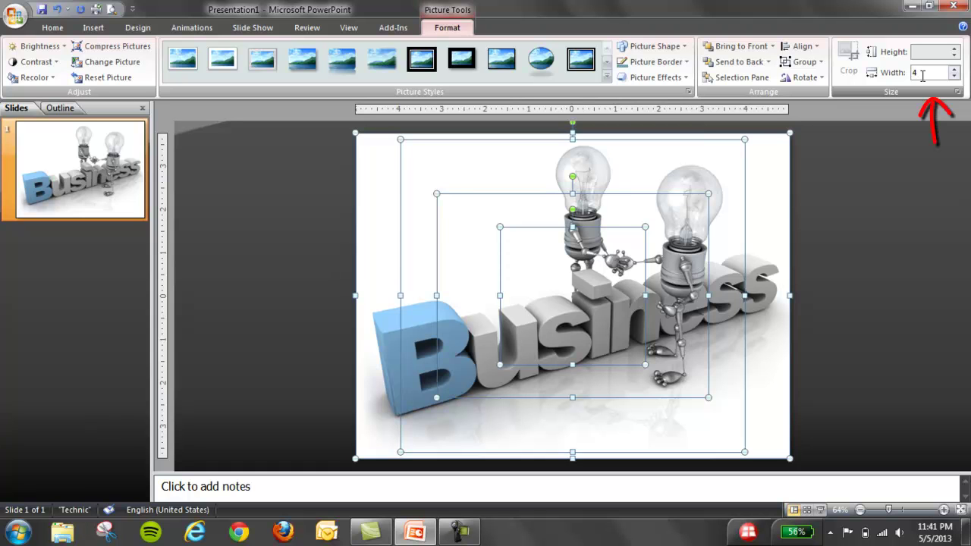
key(Return)
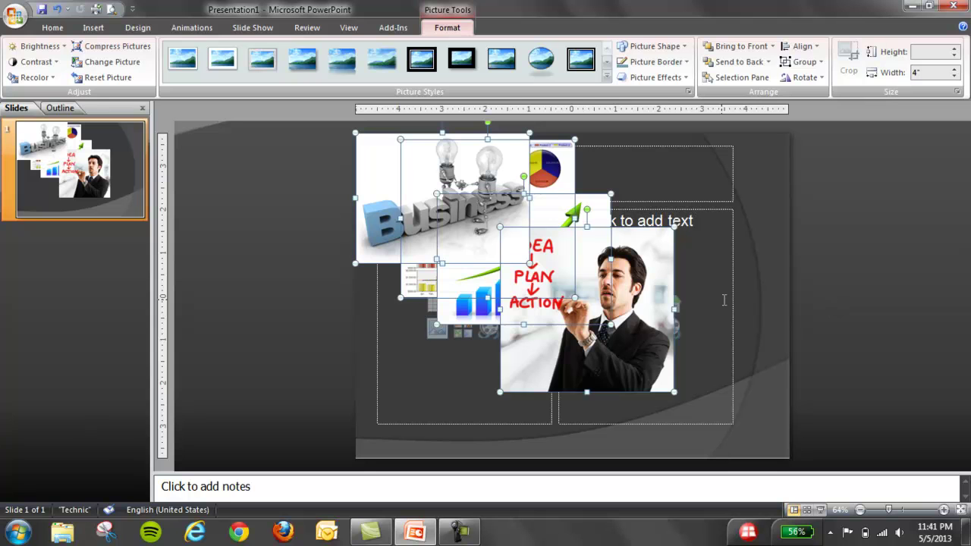
Step: Move the Idea-Plan-Action picture and the growth graph toward the right side of the slide
click(817, 278)
drag(632, 301, 725, 292)
drag(539, 266, 614, 306)
Step: Move the lightbulb Business picture down to the slide's middle and the business intelligence chart to the slide's left edge
click(494, 209)
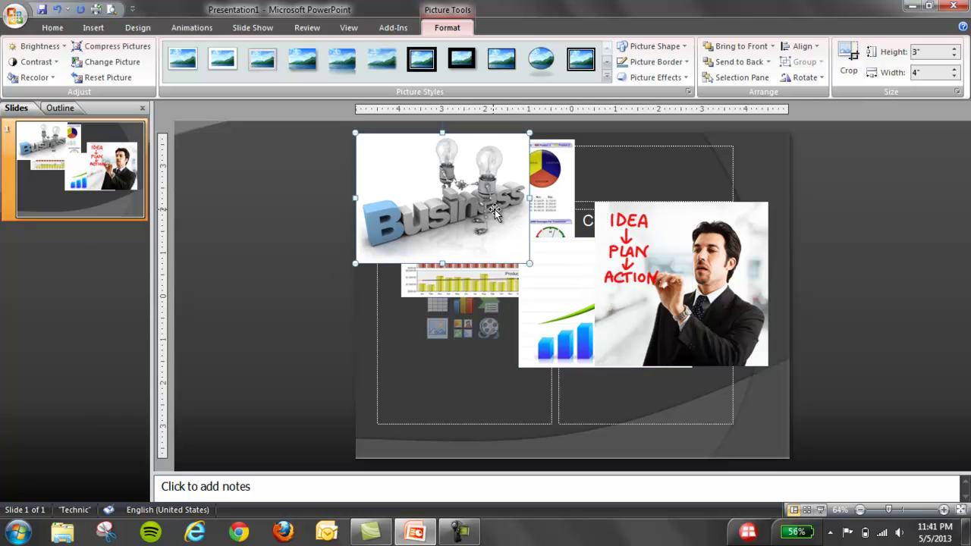
key(Down)
key(Down)
key(Down)
key(Down)
key(Down)
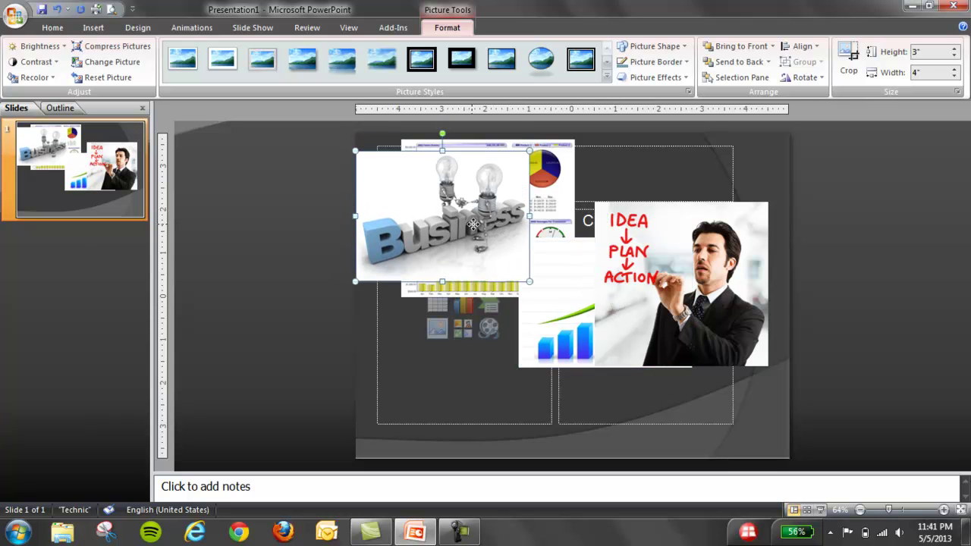
drag(472, 224, 515, 311)
drag(455, 175, 410, 246)
Step: Lower the Idea-Plan-Action picture to line up with its neighbours and crop its bottom edge to a height of 3 inches
click(579, 274)
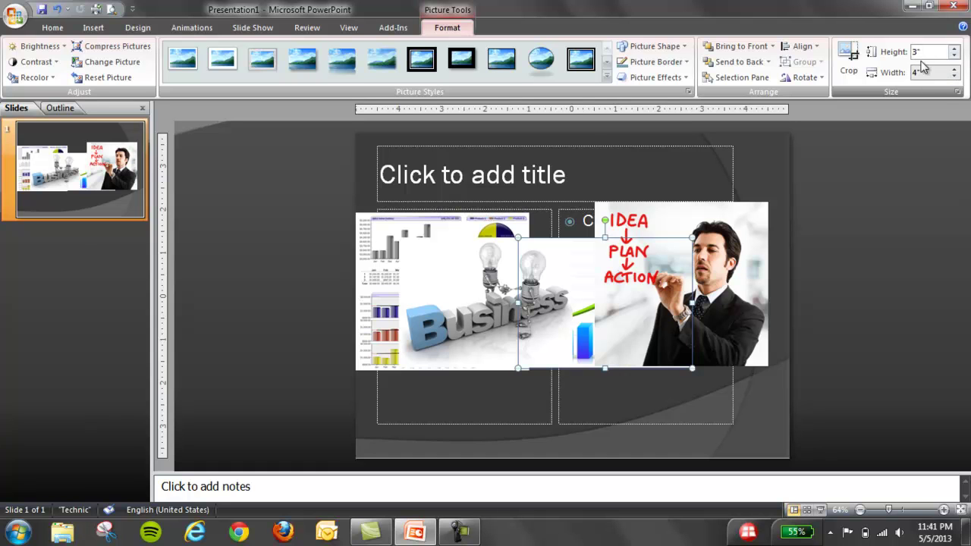
click(743, 247)
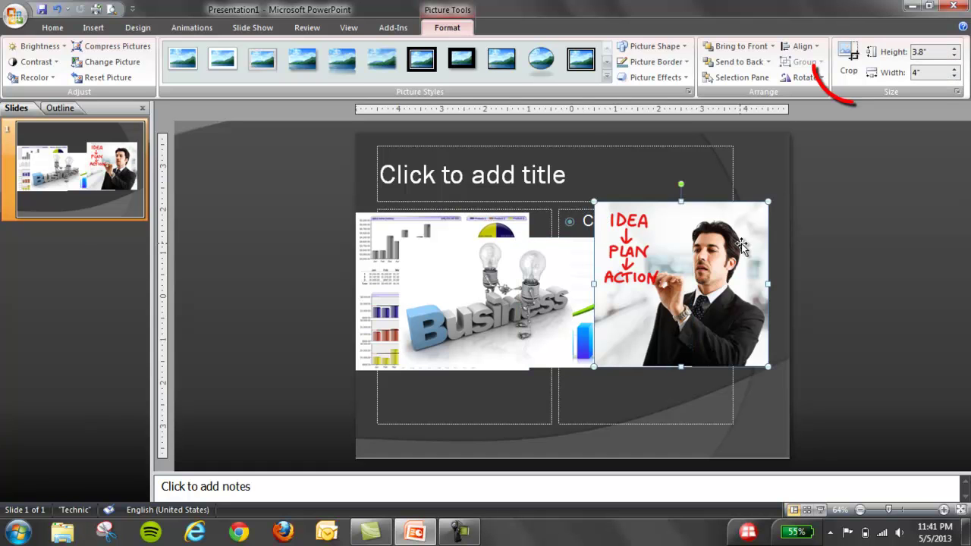
click(857, 87)
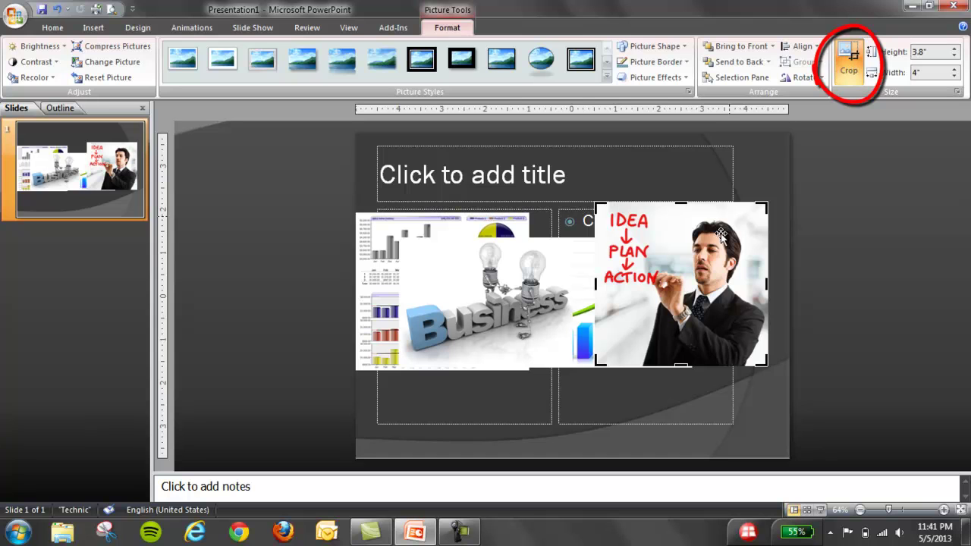
drag(718, 238, 718, 275)
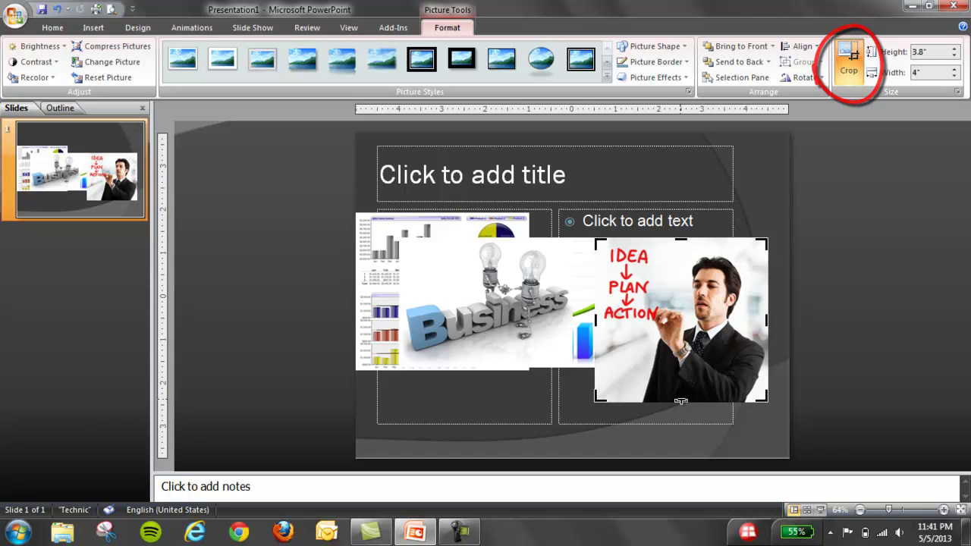
drag(680, 398, 680, 367)
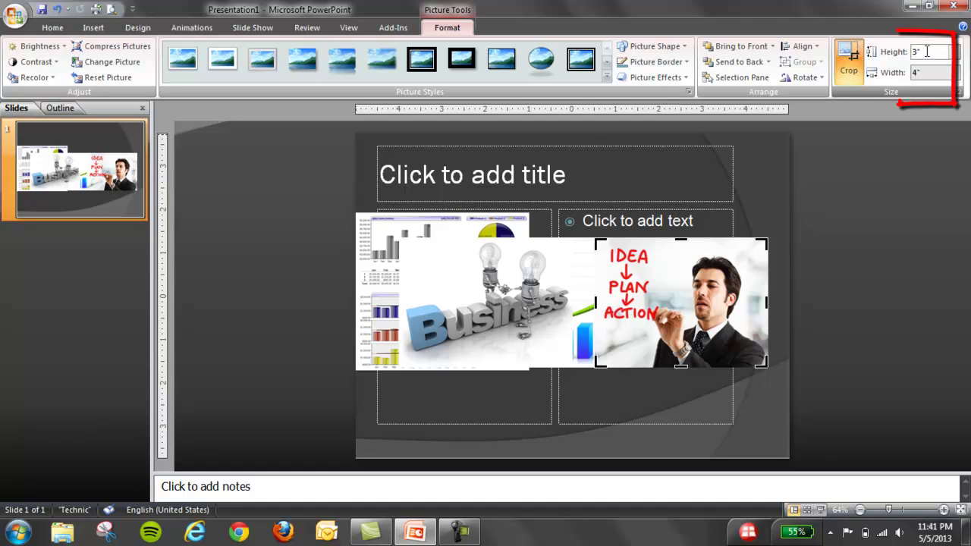
Step: Align the business intelligence chart with the other pictures and crop its bottom edge to a height of 3 inches
click(564, 320)
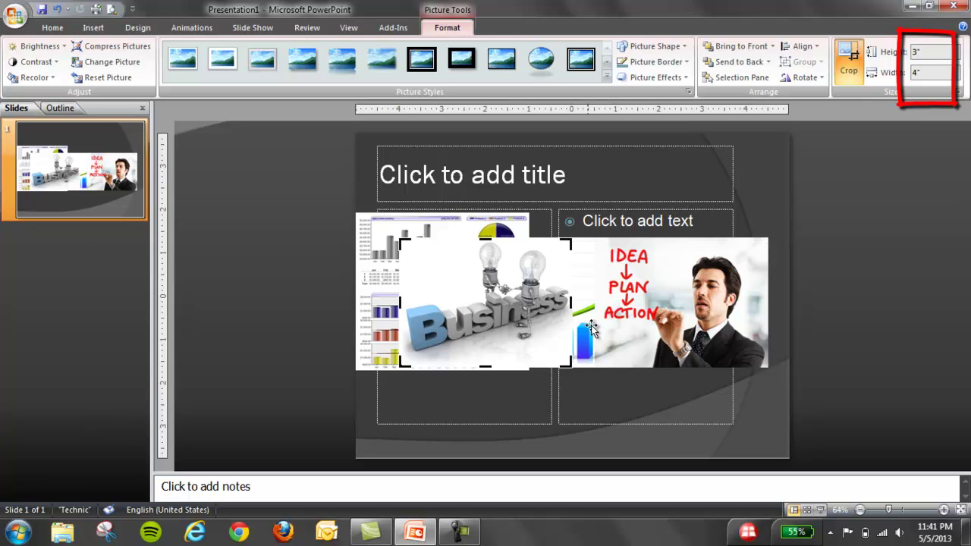
click(587, 326)
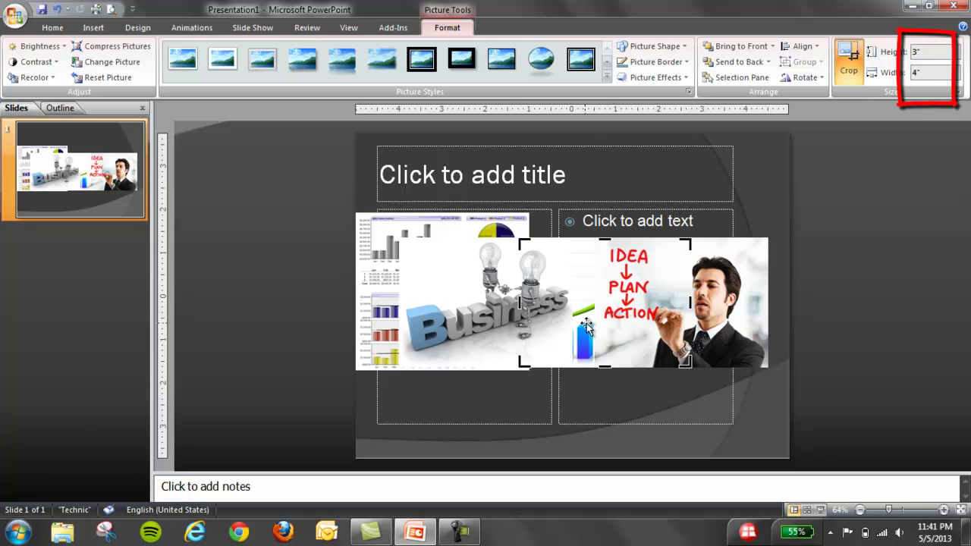
click(384, 325)
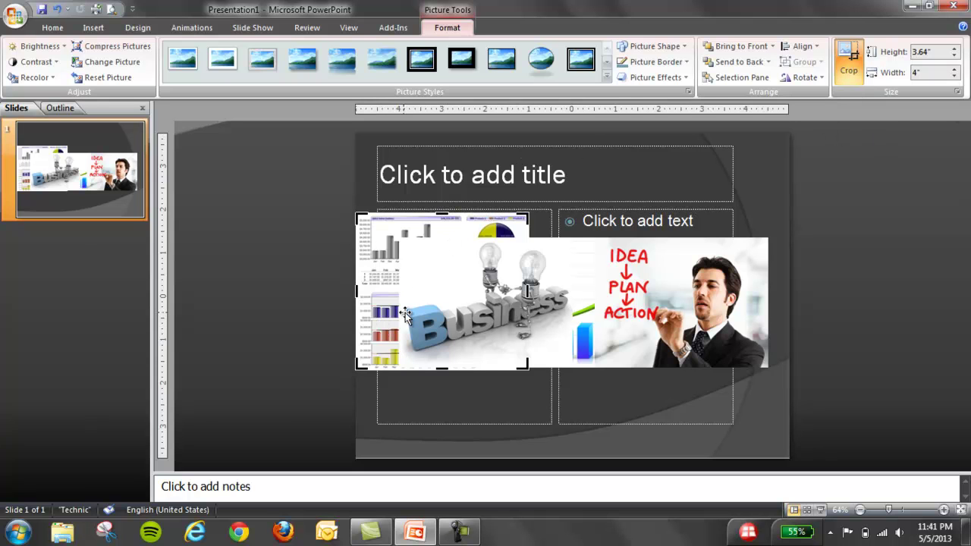
drag(368, 298, 366, 324)
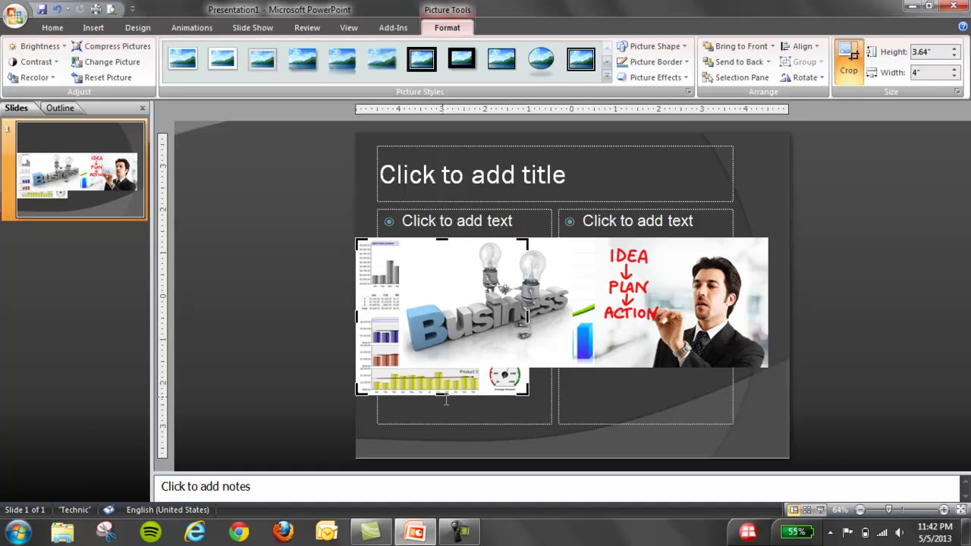
drag(442, 392, 442, 369)
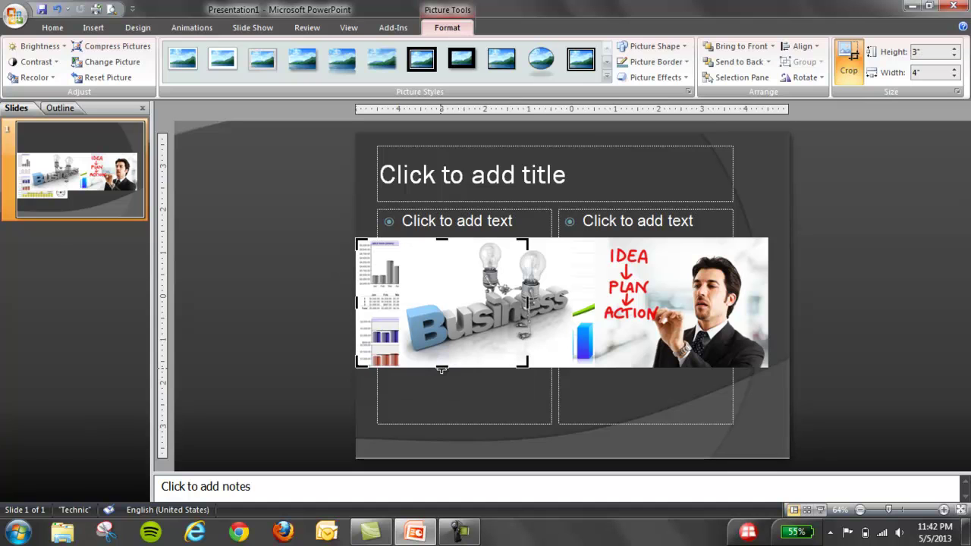
click(507, 403)
click(856, 388)
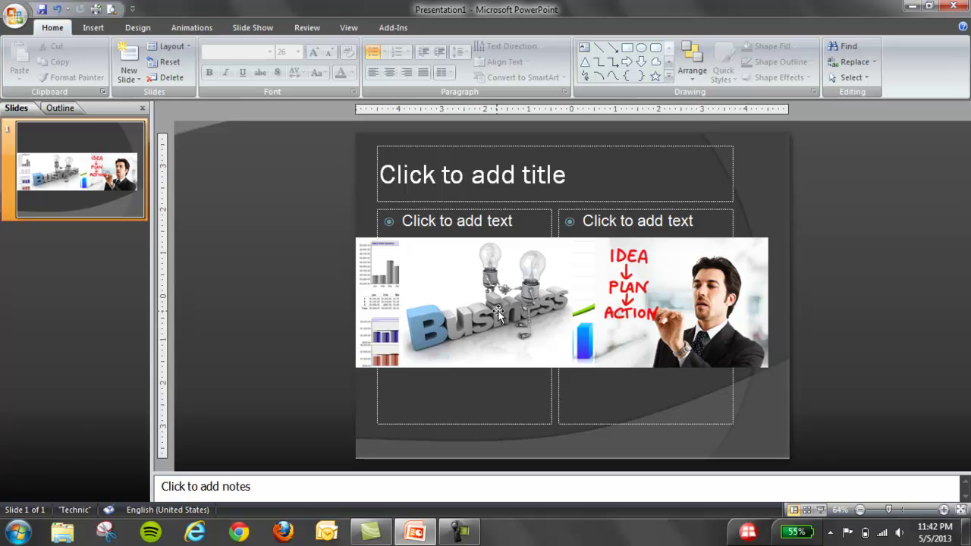
Step: Spread out the stack: move the Idea-Plan-Action, growth graph and lightbulb pictures to the slide's right edge and the business intelligence chart to its bottom
drag(680, 332, 853, 245)
drag(618, 299, 872, 349)
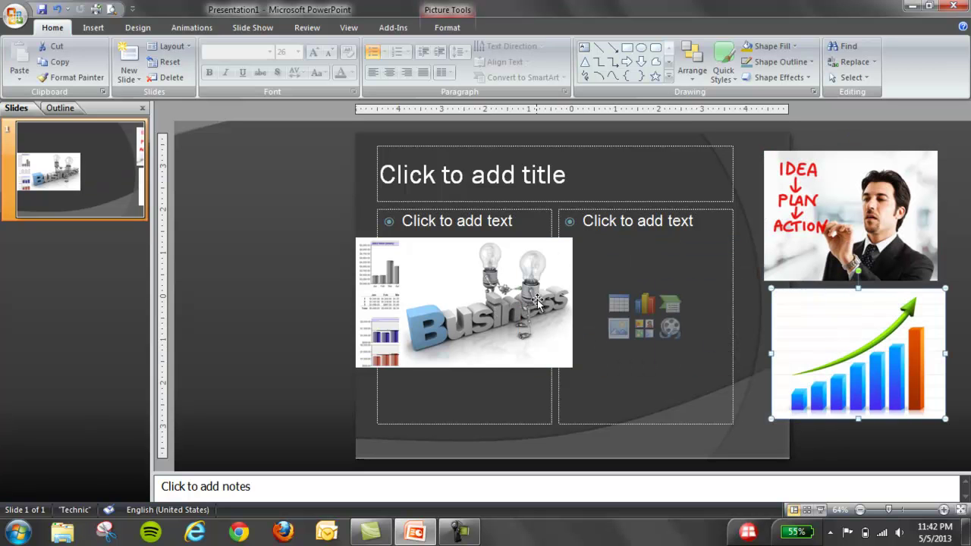
drag(538, 303, 847, 338)
drag(503, 274, 531, 395)
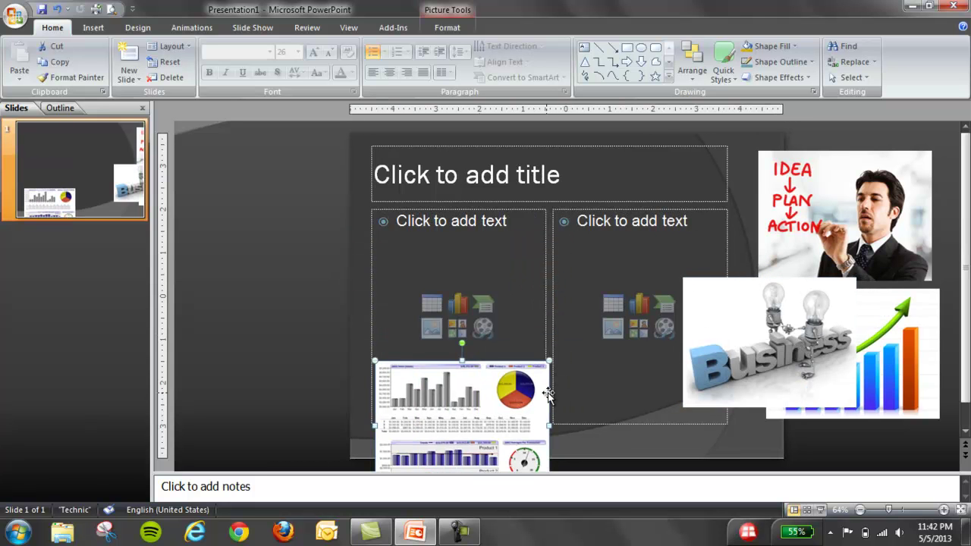
Step: Place the lightbulb Business picture over the right content placeholder and stack the business intelligence chart at the same spot
drag(785, 336, 654, 271)
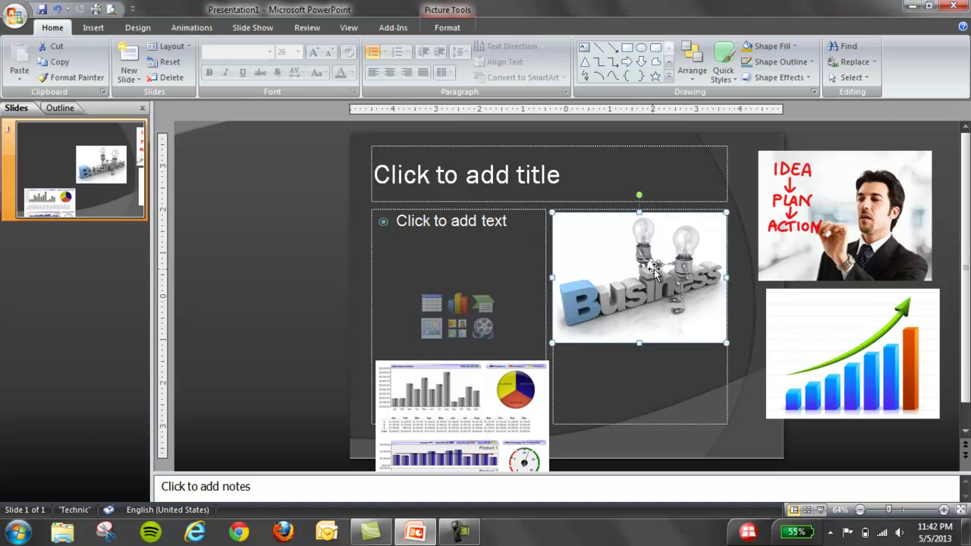
drag(653, 271, 650, 268)
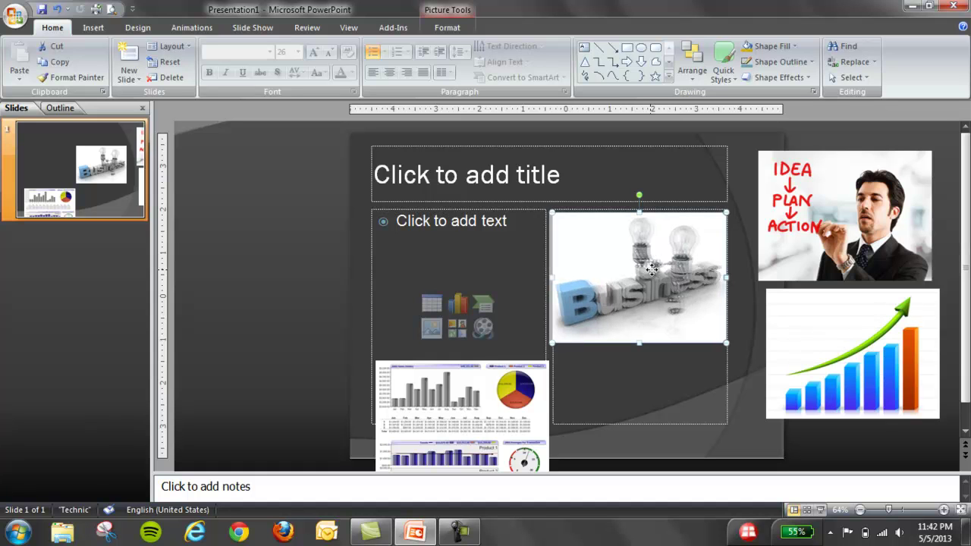
click(740, 358)
drag(486, 422, 664, 283)
key(ctrl+z)
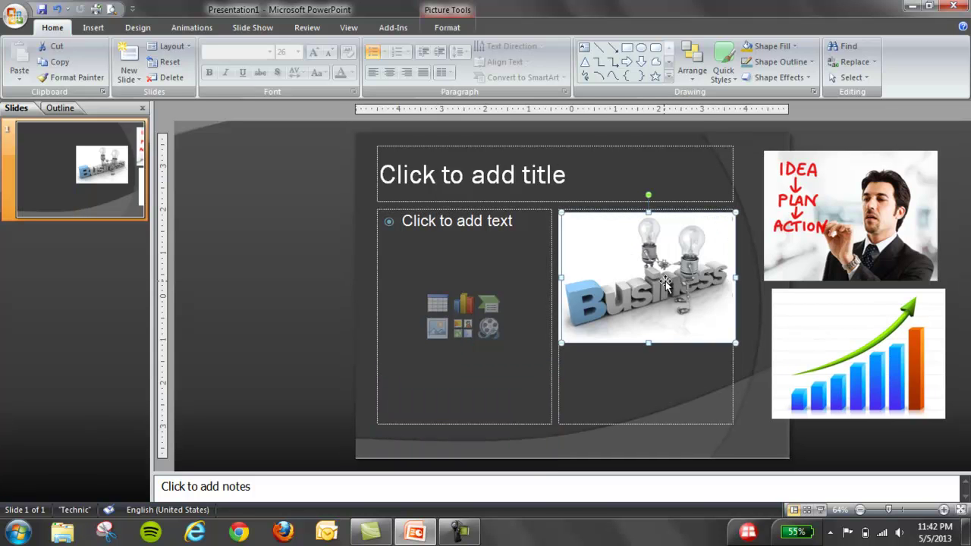
Step: Undo the last picture shift and stack the growth graph and Idea-Plan-Action pictures at the same spot as the lightbulb Business picture
key(ctrl+z)
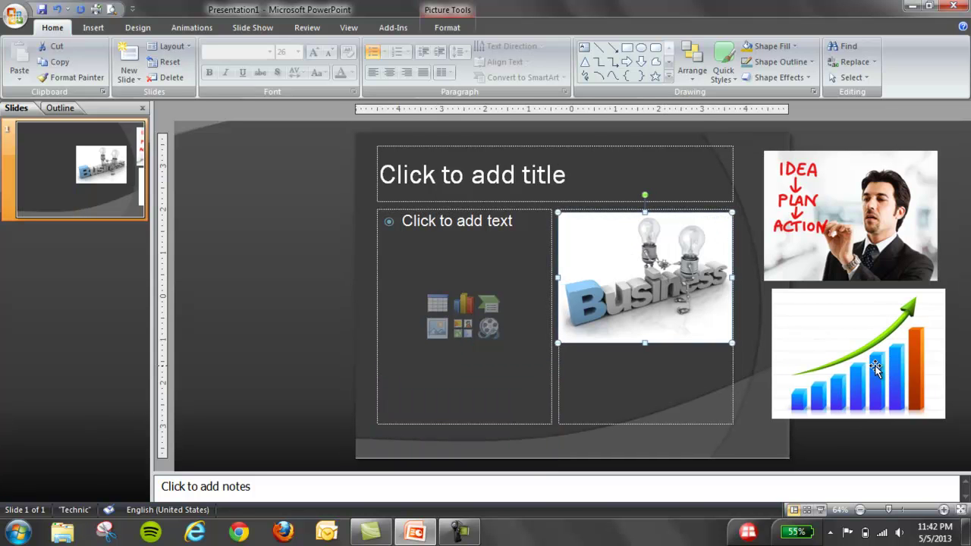
drag(875, 367, 663, 290)
drag(869, 244, 667, 308)
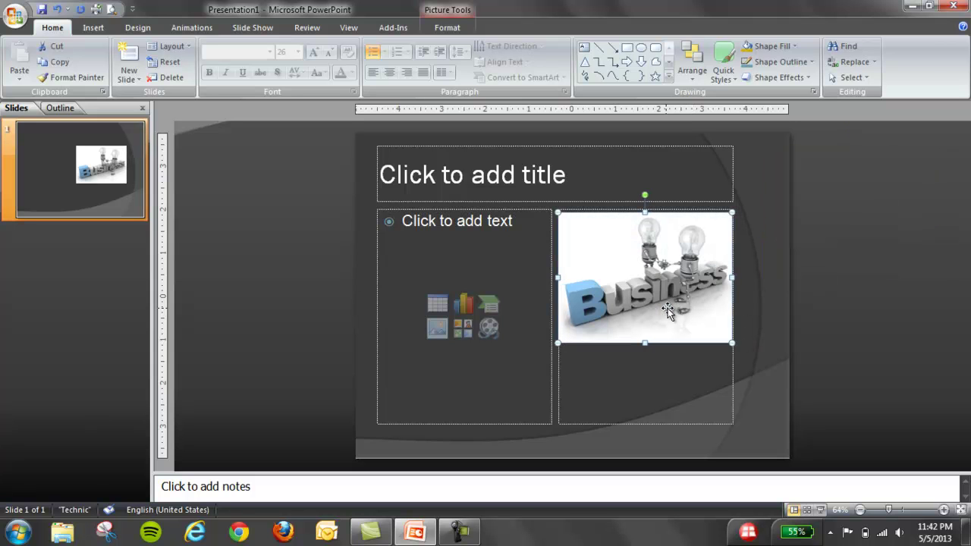
Step: Delete the empty content placeholder behind the stacked pictures
click(756, 286)
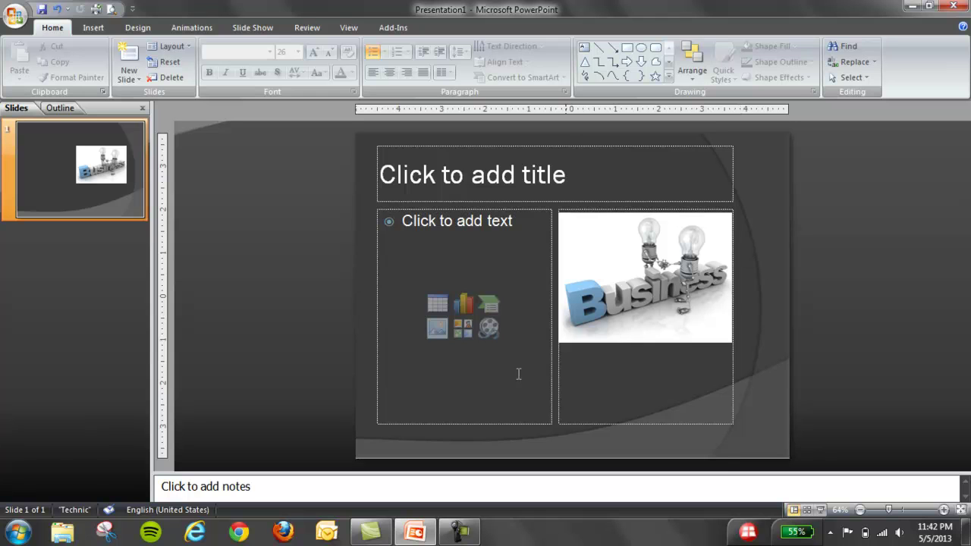
click(704, 425)
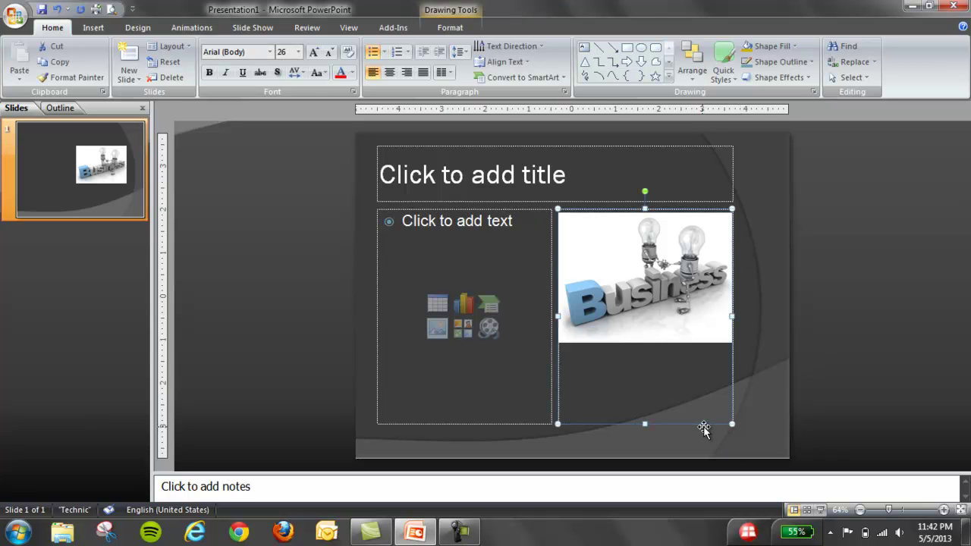
key(Delete)
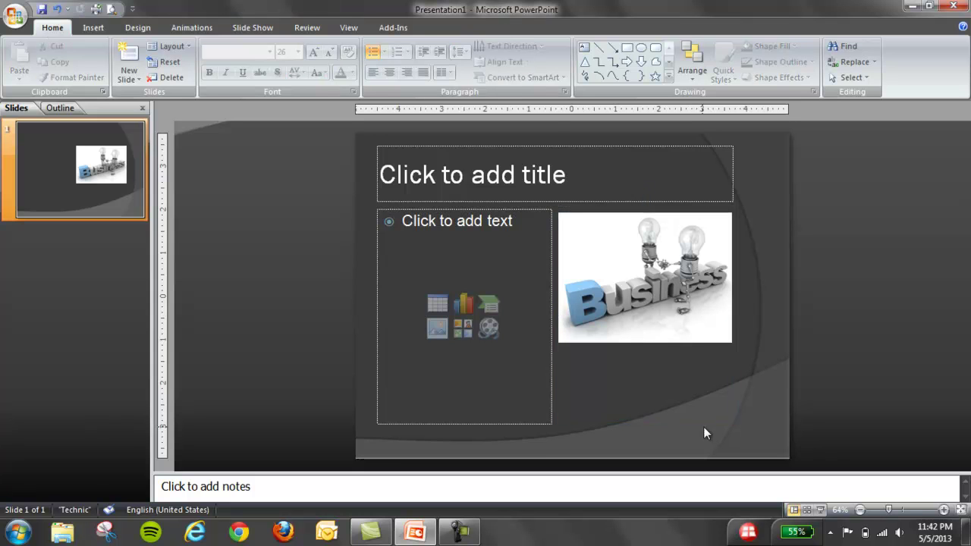
Step: Enter "Slideshow" as the slide title
click(465, 173)
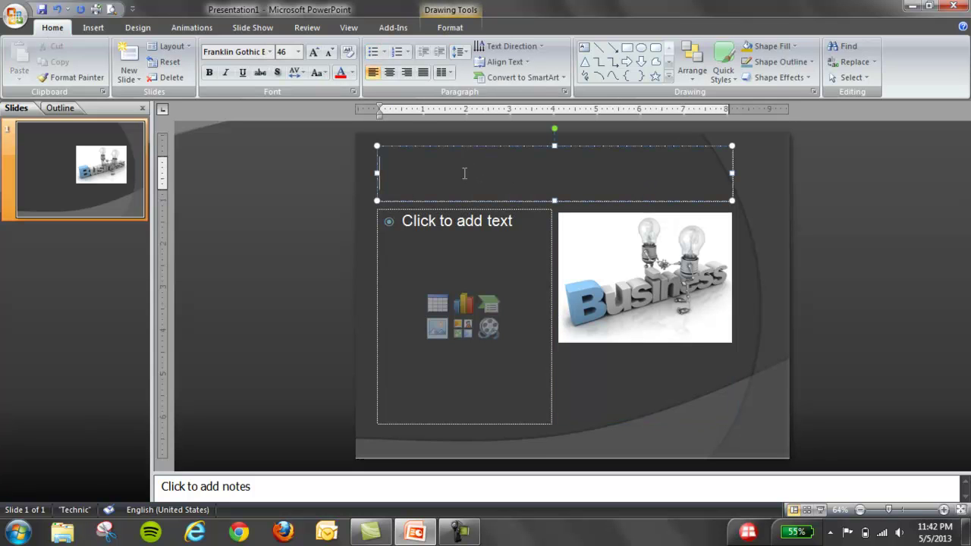
text(Slide)
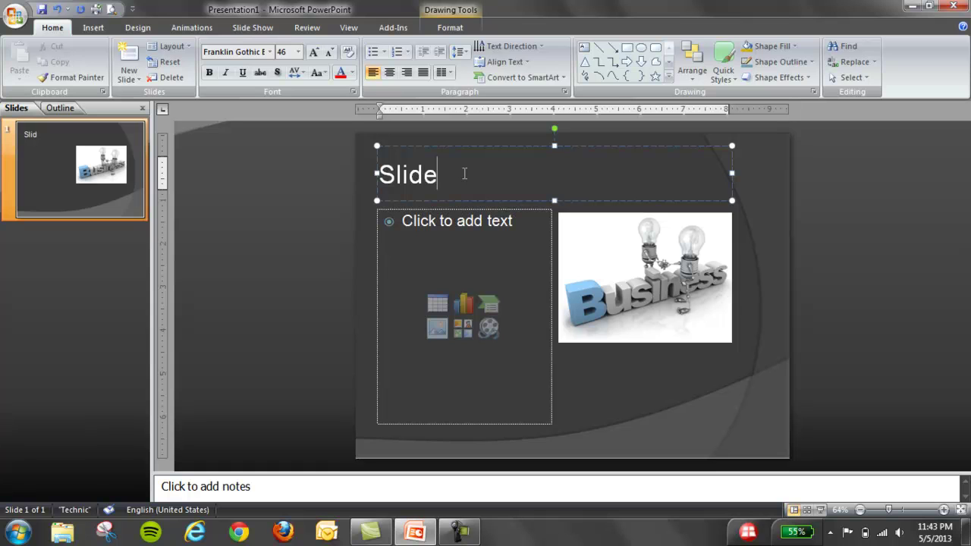
text(show)
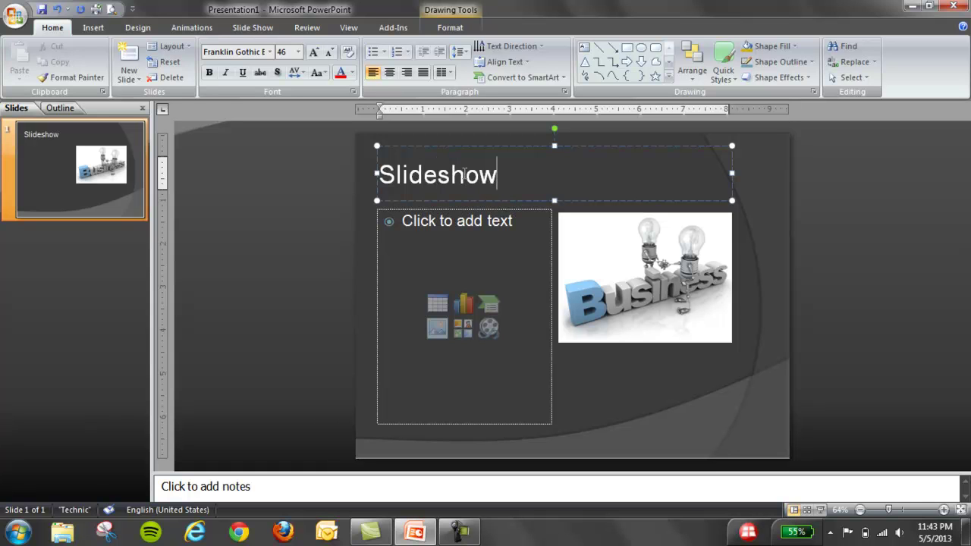
Step: Fill the text placeholder beside the pictures with the bullet "Pictures for business presentation."
click(424, 239)
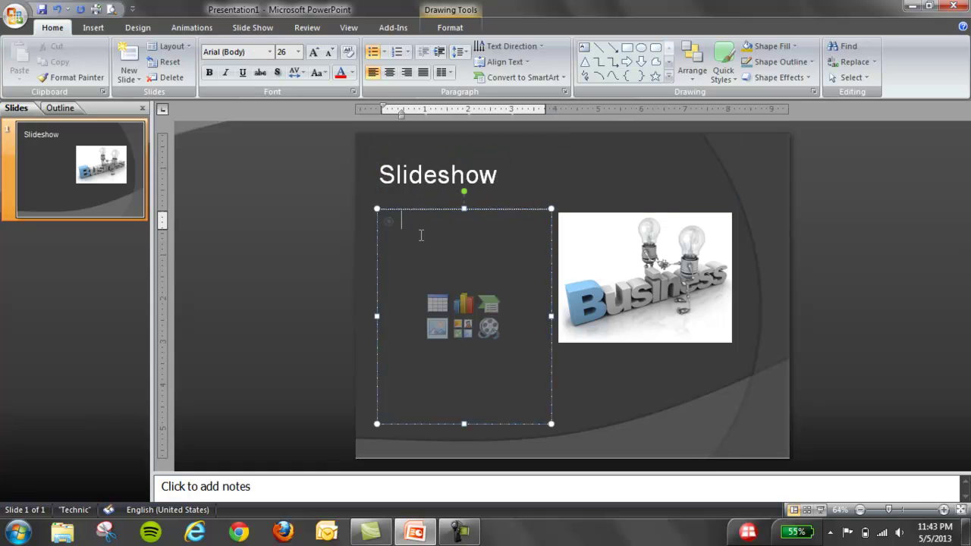
text(F)
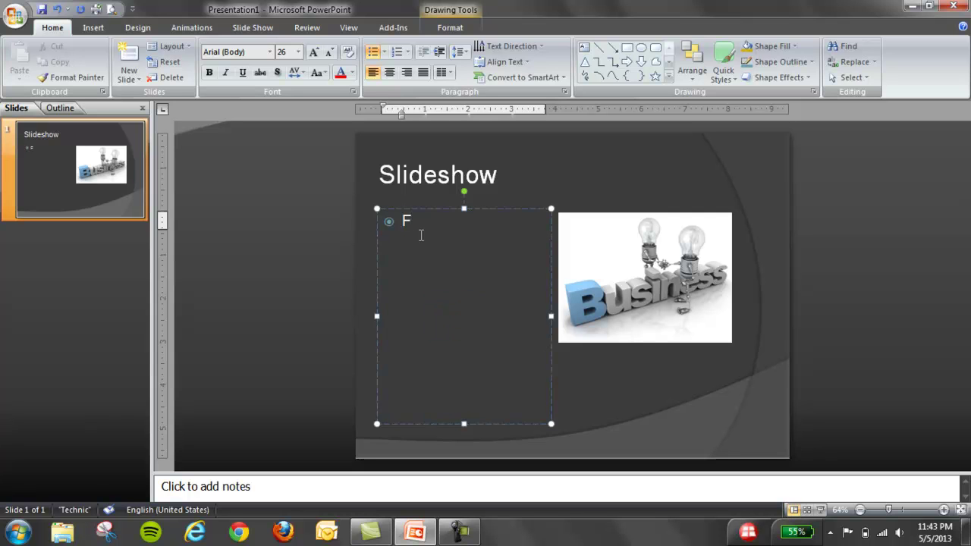
key(BackSpace)
text(pictures for business pres)
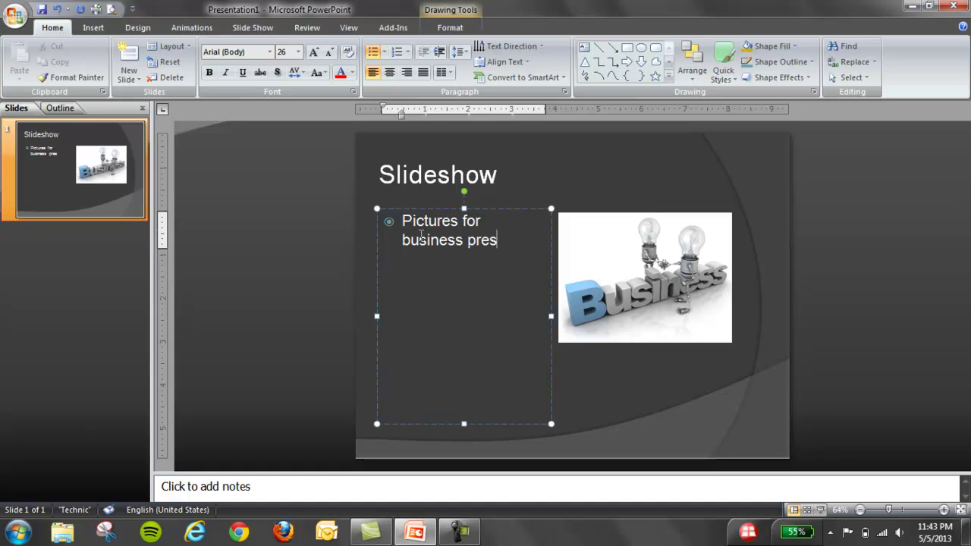
text(entation)
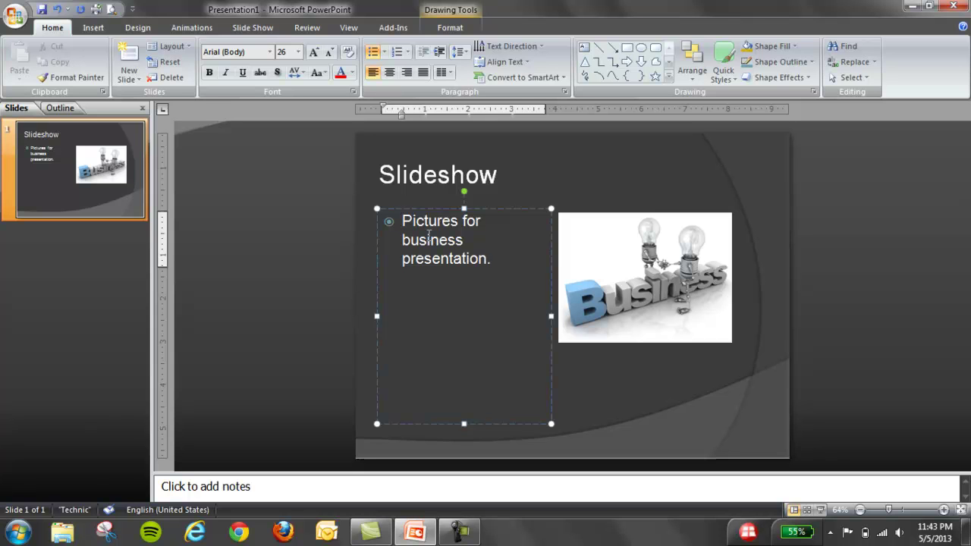
click(600, 373)
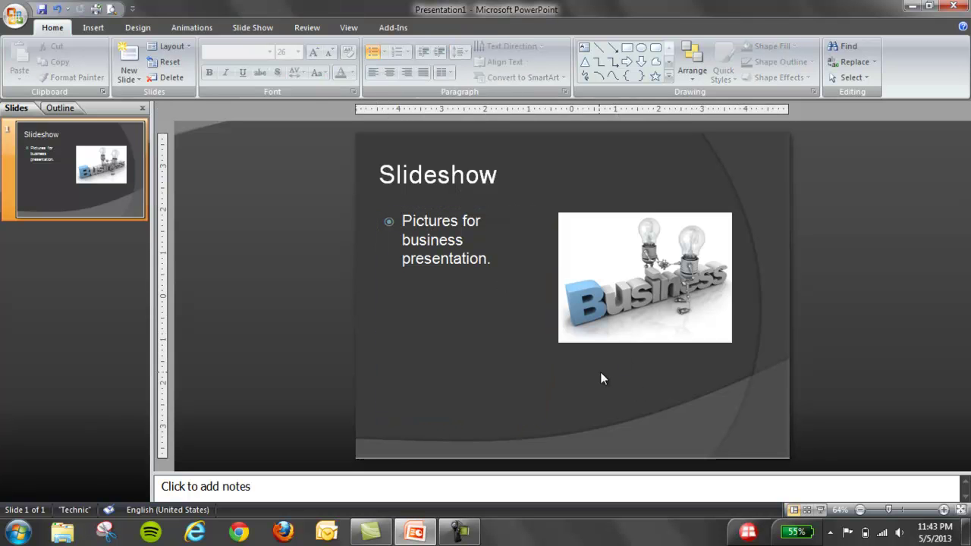
Step: Apply a Fade entrance effect as a custom animation to all four stacked pictures at once
click(187, 28)
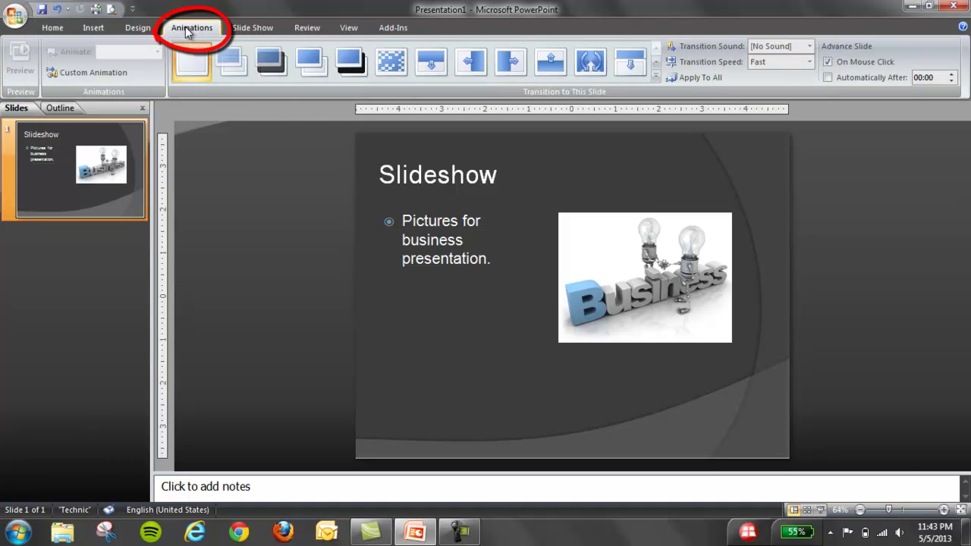
click(95, 74)
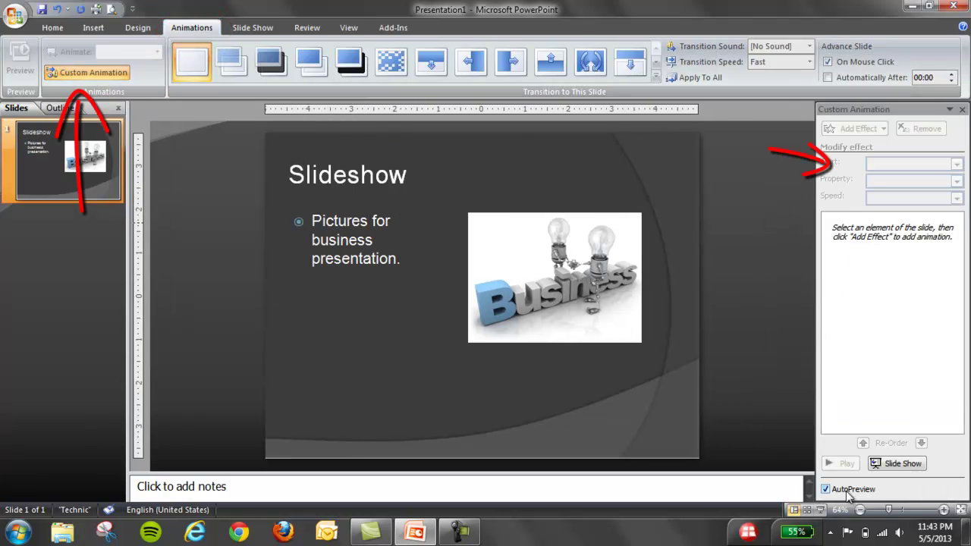
click(584, 289)
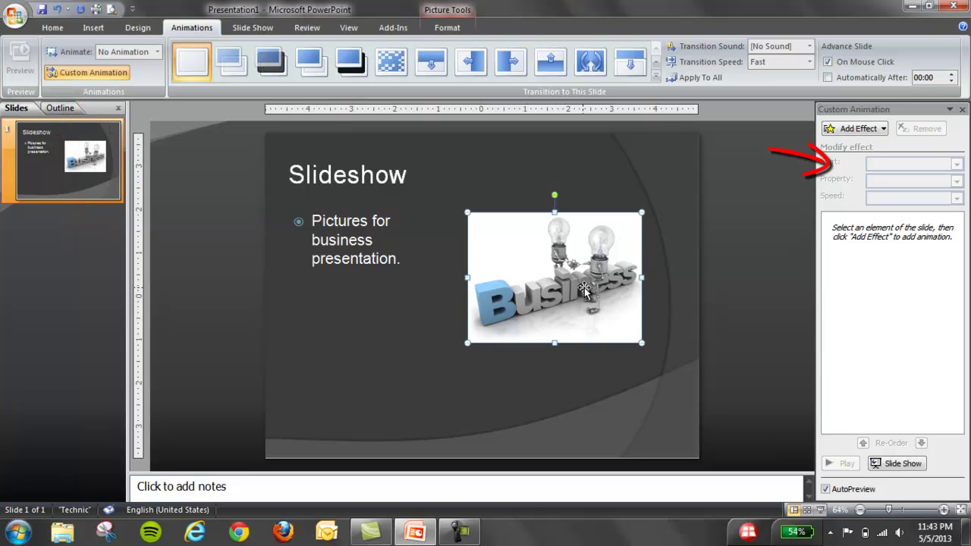
drag(742, 184, 441, 396)
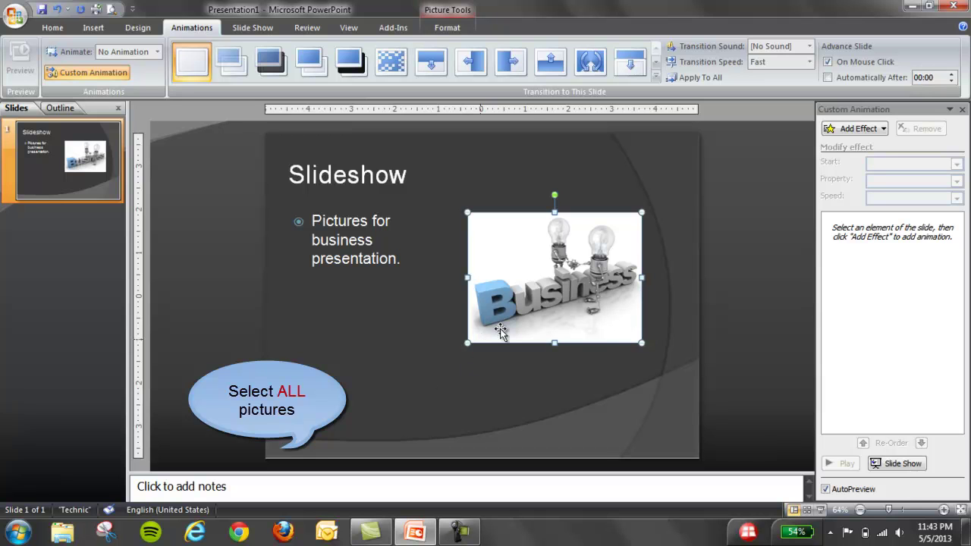
click(876, 134)
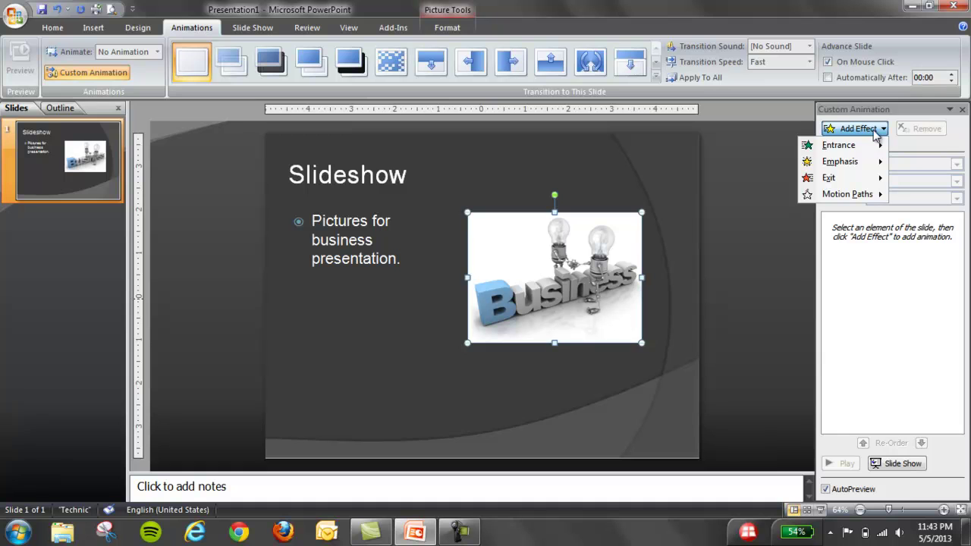
mouse_move(874, 144)
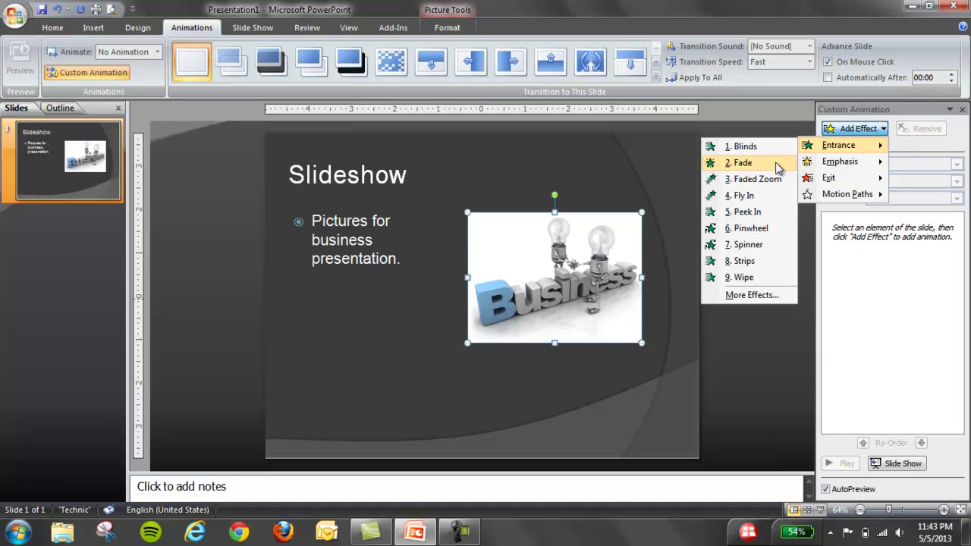
click(742, 162)
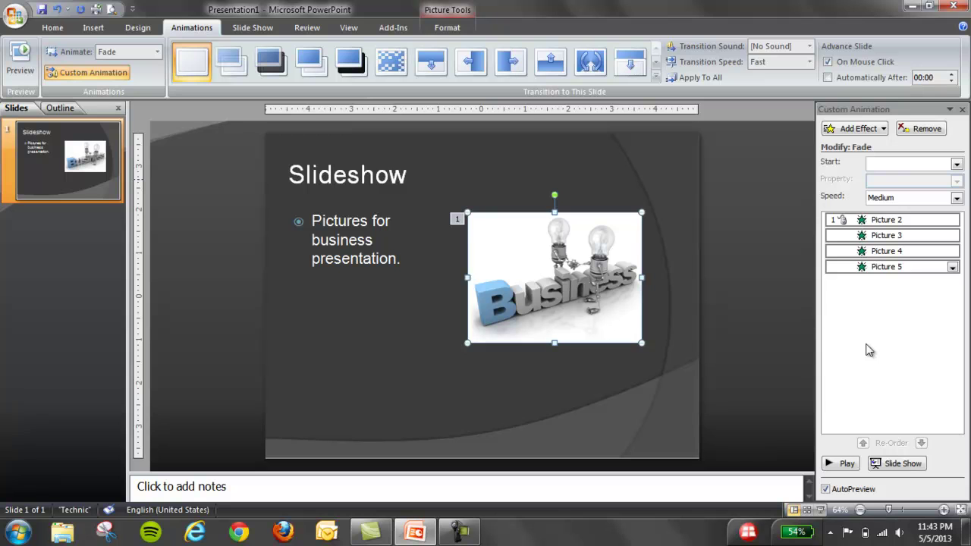
Step: Set the Fade effects of Picture 3, Picture 4 and Picture 5 to start on click
right_click(901, 268)
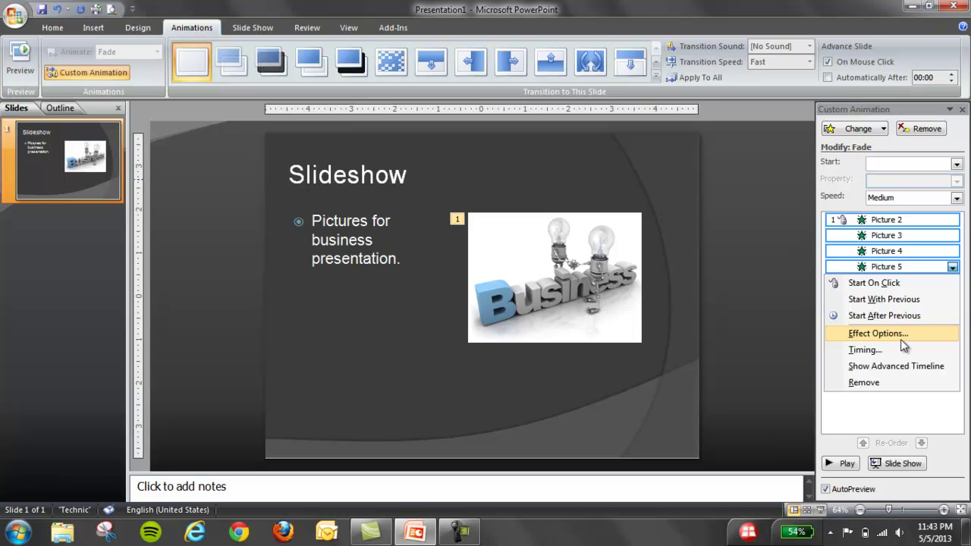
click(907, 236)
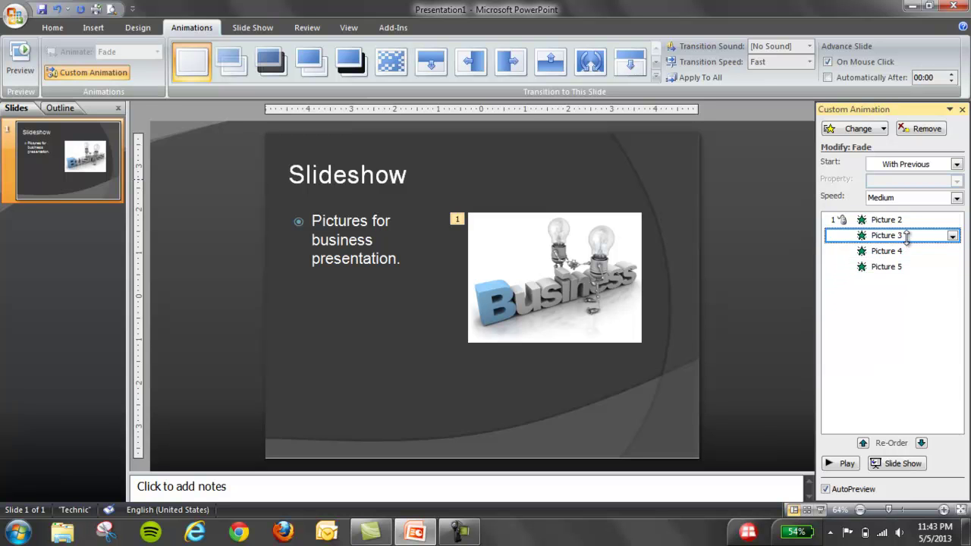
right_click(908, 239)
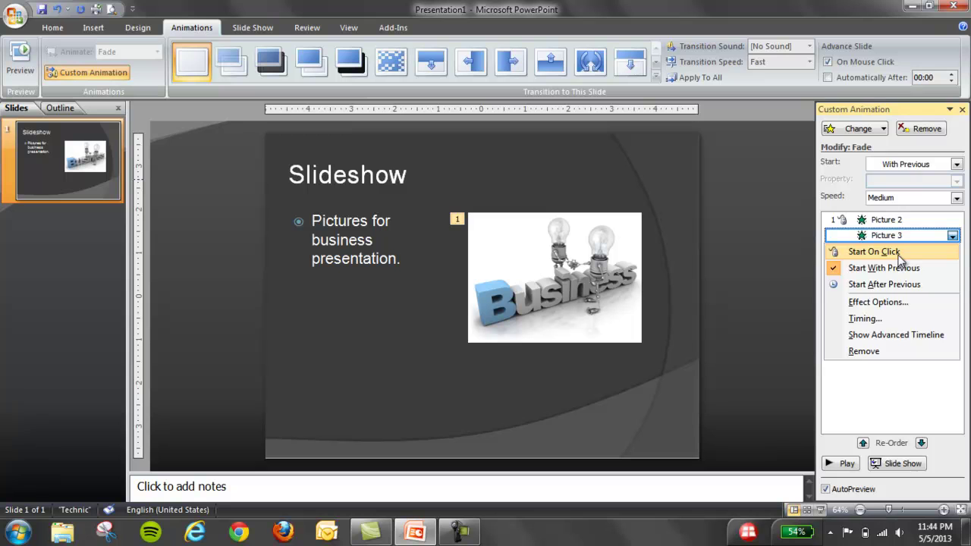
click(899, 256)
right_click(894, 252)
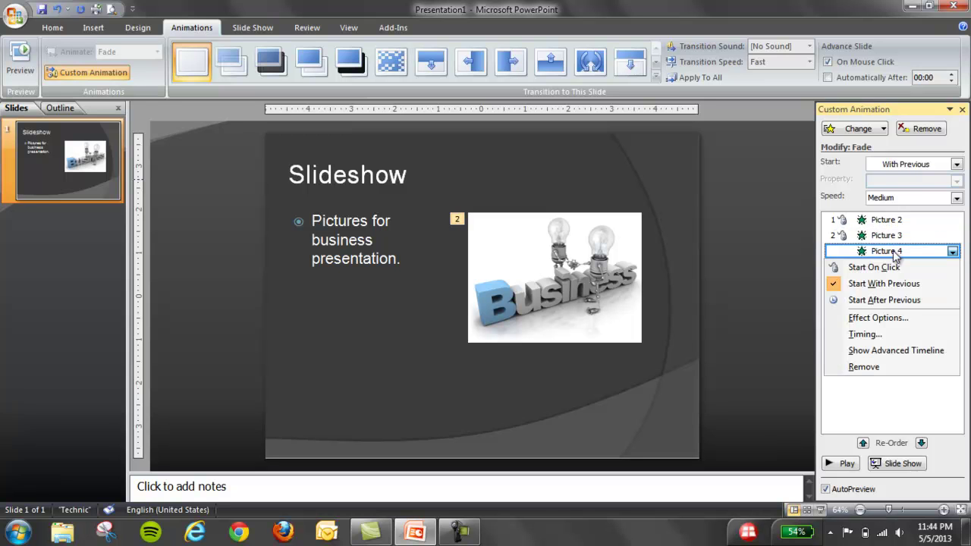
click(891, 266)
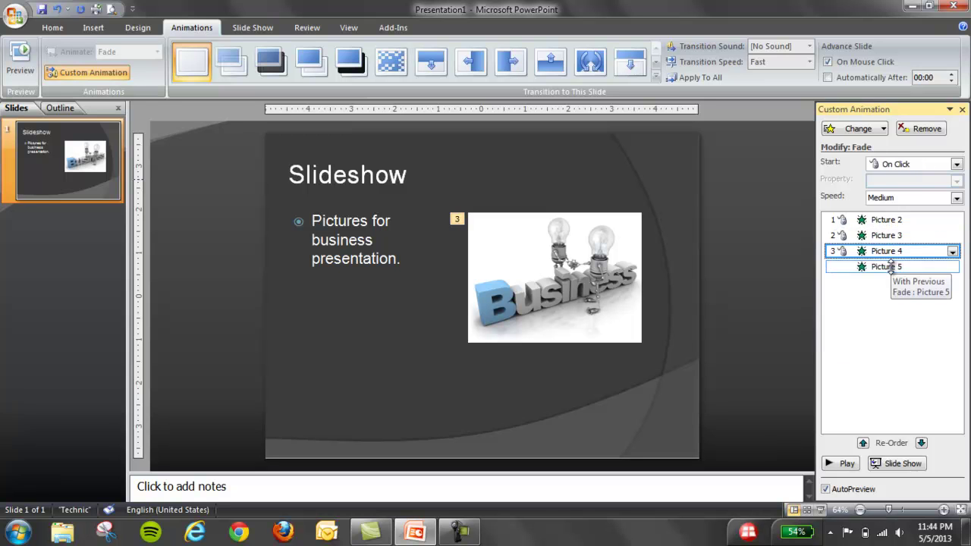
right_click(892, 266)
click(893, 282)
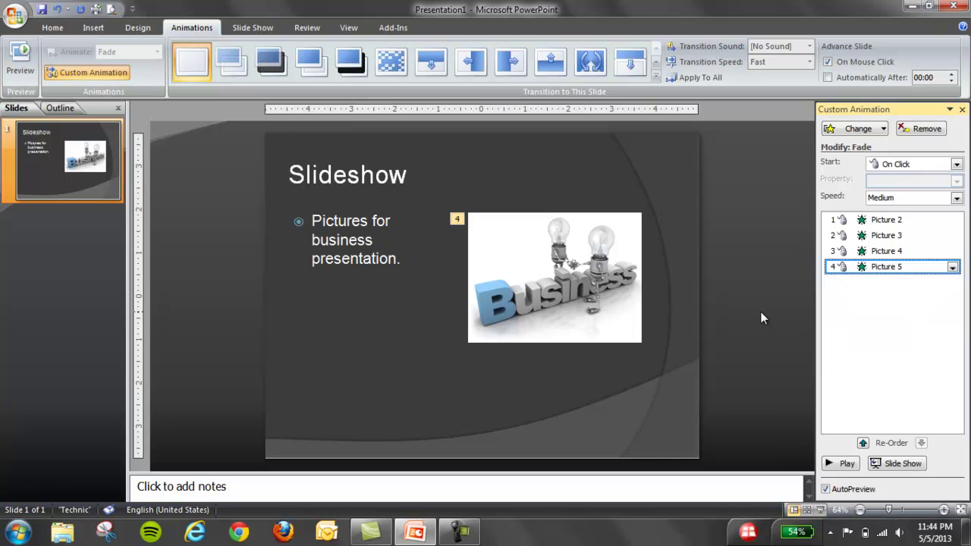
Step: Run the slide show from the beginning to check the picture animations
key(F5)
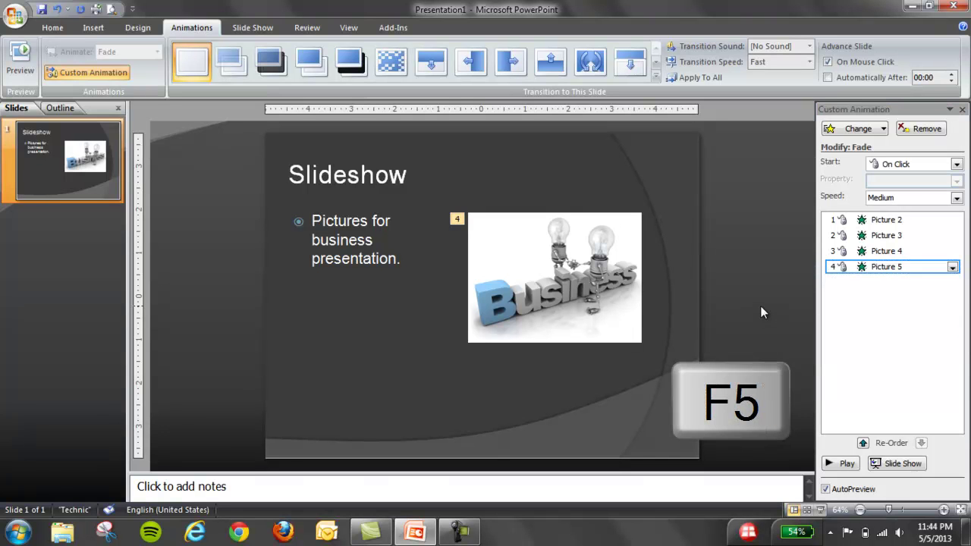